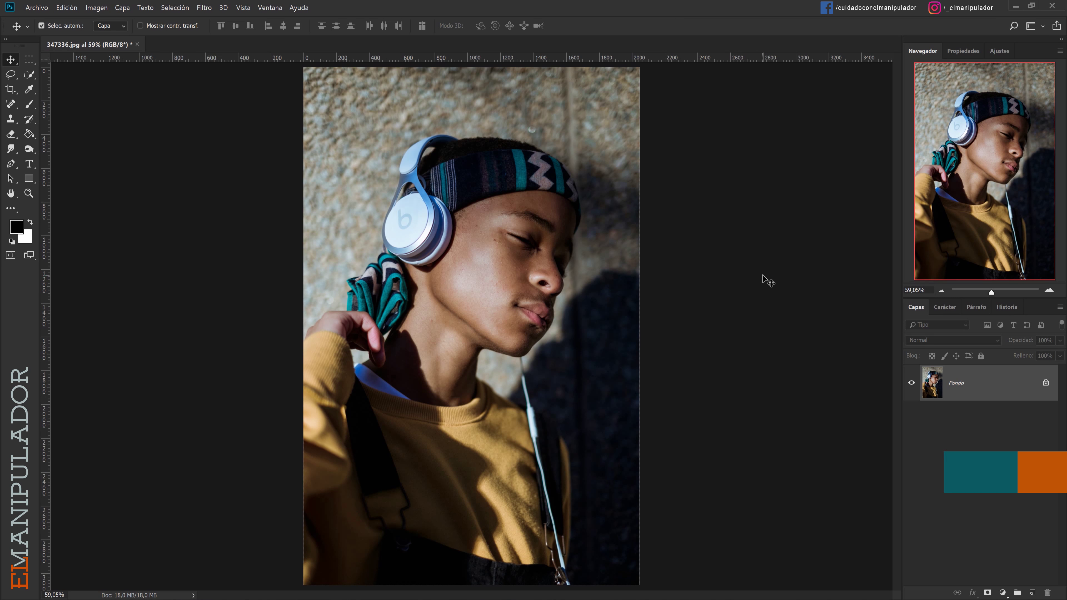
Zoom in on the boy's face in the headphone portrait
{"action": "scroll", "coordinate": [506, 243], "scroll_direction": "up", "scroll_amount": 5}
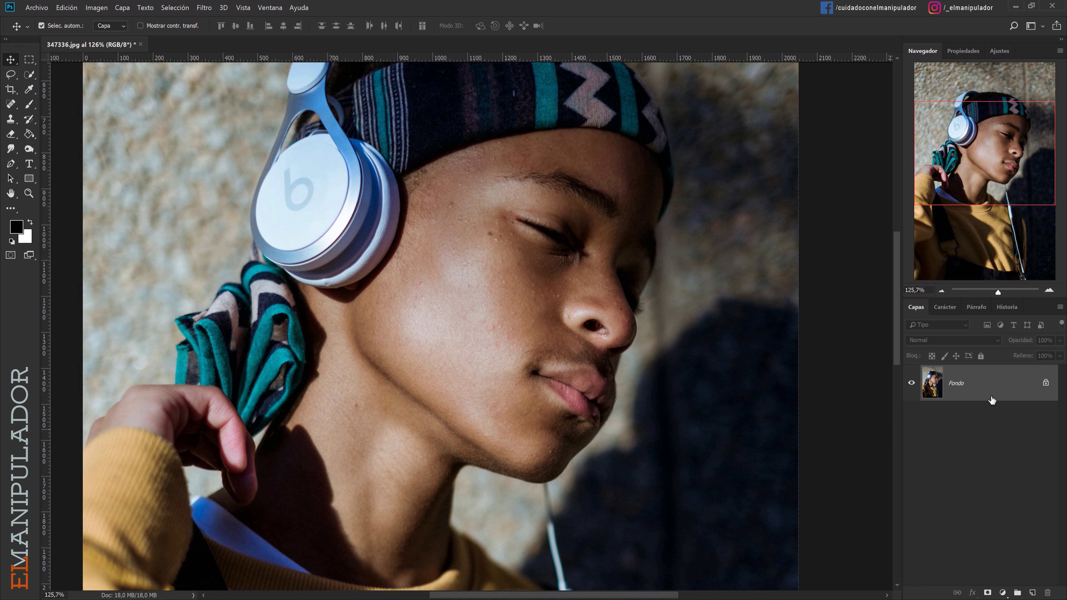
Duplicate Fondo as Capa 1, convert it to a smart object, and open its contents
{"action": "key", "text": "ctrl+j"}
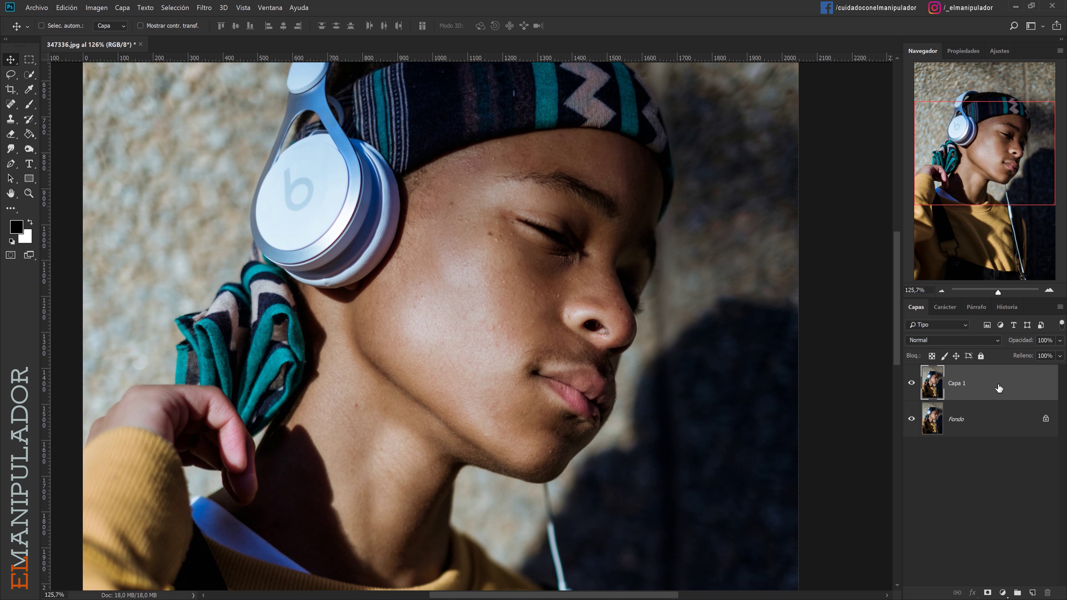
{"action": "right_click", "coordinate": [997, 386]}
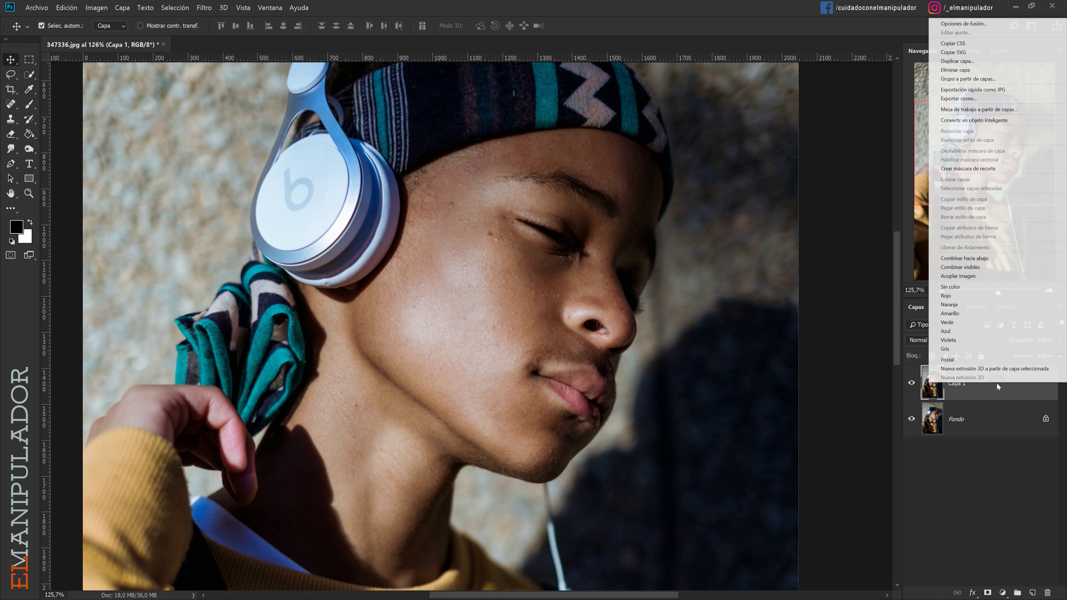
{"action": "left_click", "coordinate": [973, 120]}
{"action": "double_click", "coordinate": [932, 382]}
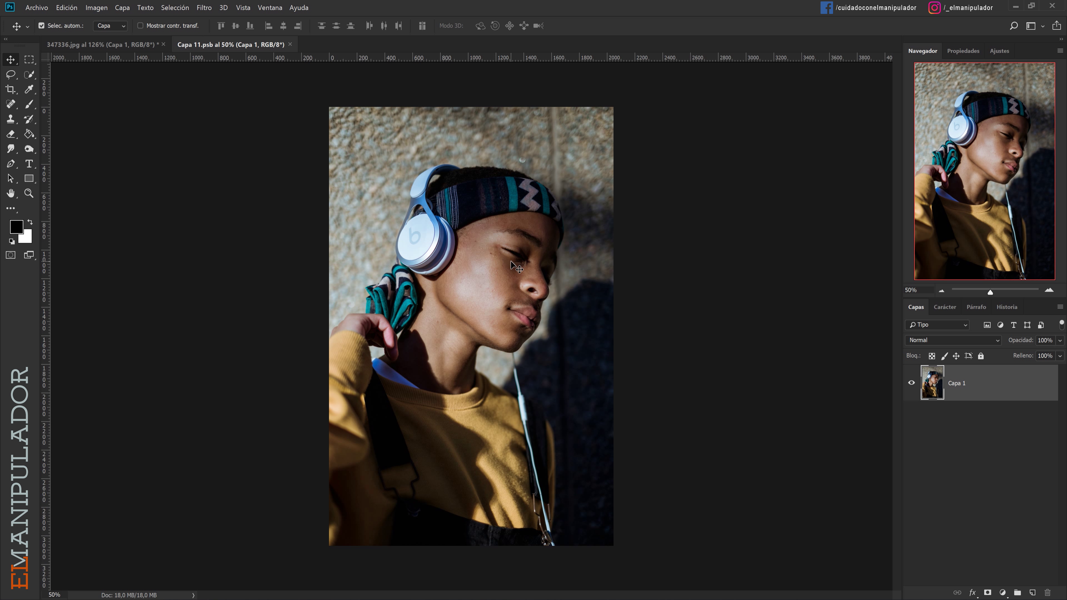
Zoom in and spot-heal the cheek mole, the red spot on the neck, and forehead bumps
{"action": "key", "text": "z"}
{"action": "left_click", "coordinate": [525, 238]}
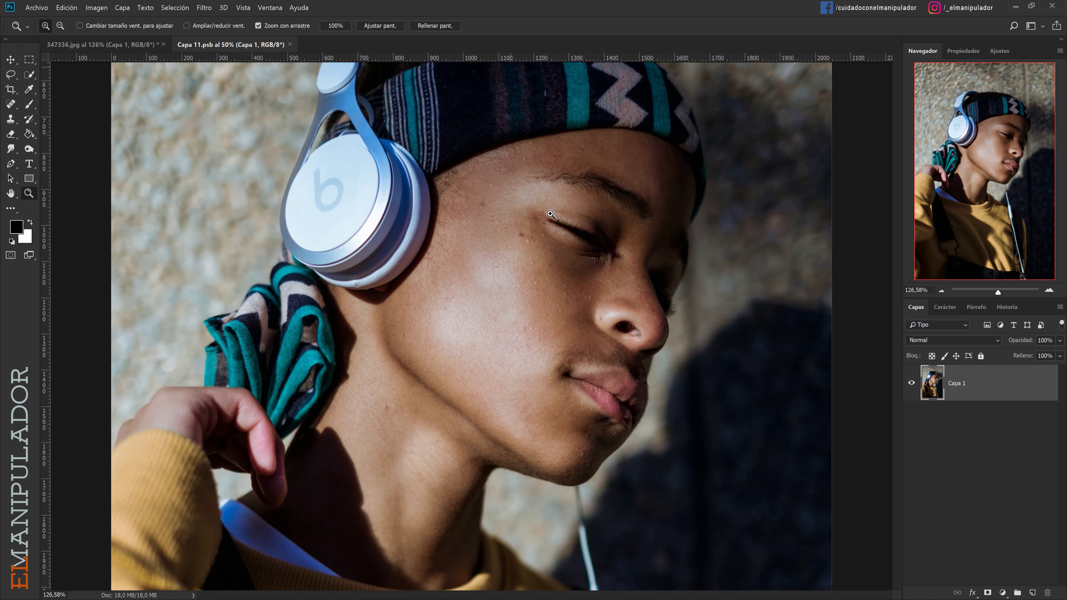
{"action": "left_click", "coordinate": [12, 103]}
{"action": "left_click", "coordinate": [522, 452]}
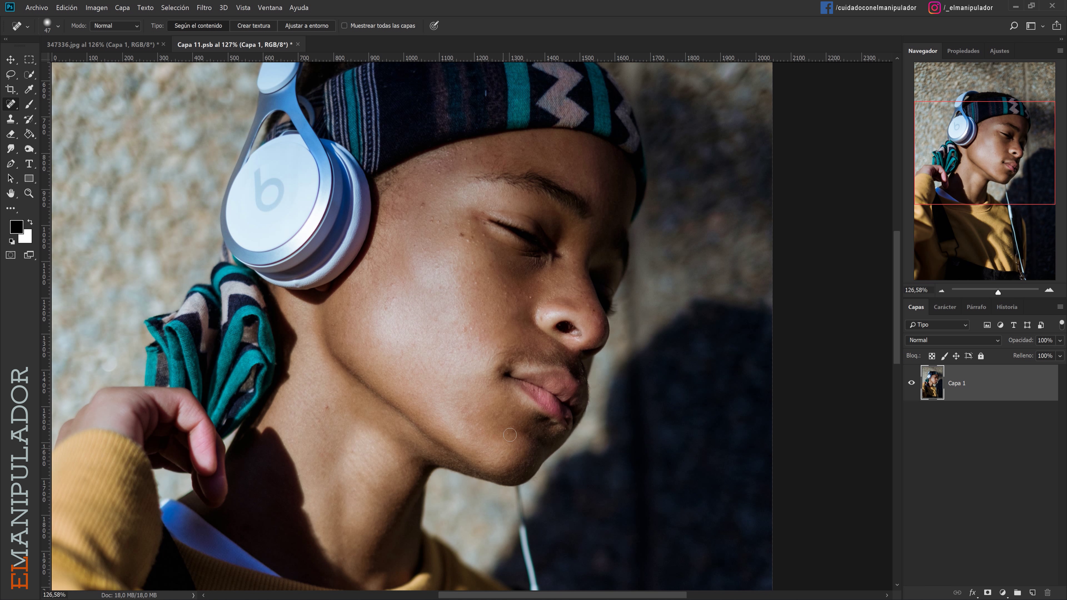
{"action": "left_click", "coordinate": [383, 308]}
{"action": "left_click_drag", "start_coordinate": [388, 300], "coordinate": [391, 287]}
{"action": "left_click", "coordinate": [326, 407]}
{"action": "left_click", "coordinate": [466, 149]}
{"action": "left_click", "coordinate": [444, 161]}
Spot-heal the small bumps across the cheek, beside the nose and near the eye
{"action": "left_click", "coordinate": [423, 204]}
{"action": "left_click", "coordinate": [438, 258]}
{"action": "left_click", "coordinate": [439, 287]}
{"action": "left_click", "coordinate": [470, 329]}
{"action": "left_click", "coordinate": [437, 317]}
{"action": "left_click", "coordinate": [527, 296]}
{"action": "left_click", "coordinate": [483, 325]}
{"action": "left_click", "coordinate": [474, 242]}
{"action": "left_click", "coordinate": [462, 234]}
With the brush at size 24, heal spots on the nose, under the eye, chin and near-chin mole
{"action": "right_click", "coordinate": [590, 308], "text": "alt"}
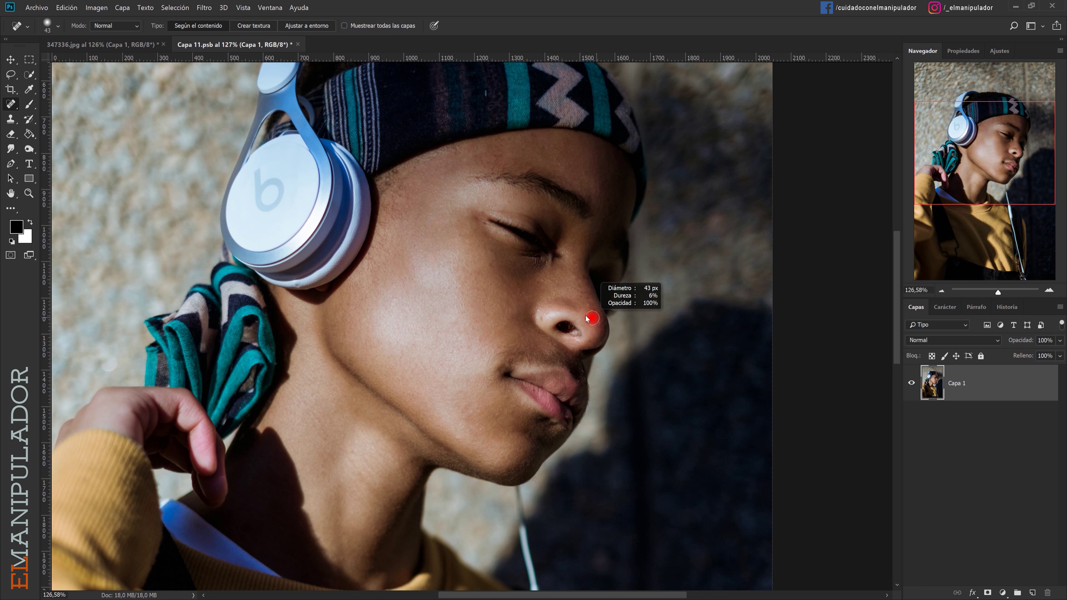
{"action": "left_click", "coordinate": [586, 300]}
{"action": "left_click", "coordinate": [543, 280]}
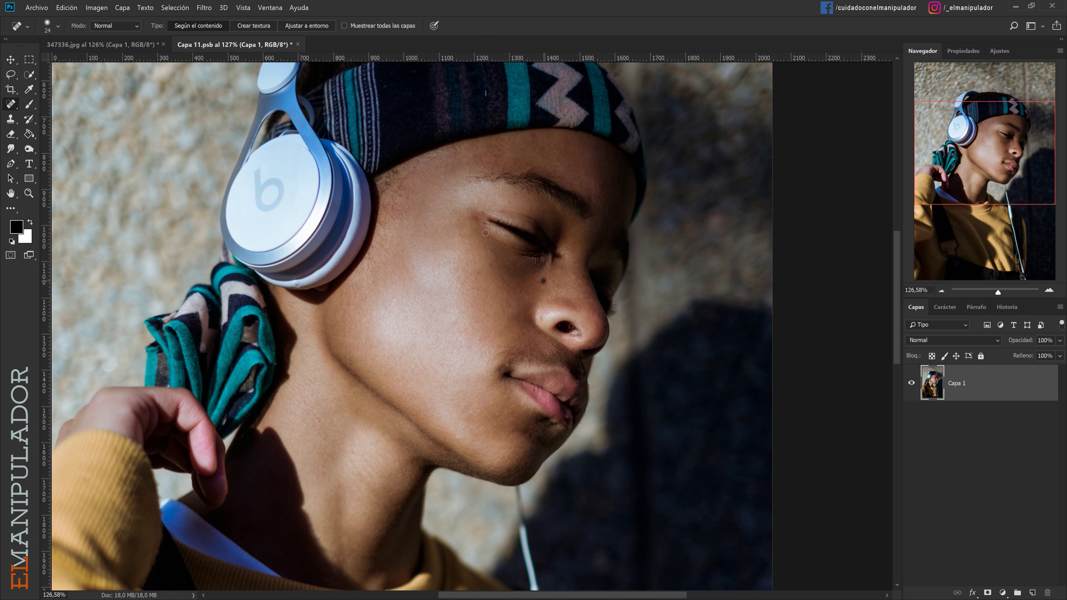
{"action": "left_click", "coordinate": [475, 272]}
{"action": "left_click_drag", "start_coordinate": [477, 463], "coordinate": [484, 462]}
{"action": "left_click_drag", "start_coordinate": [476, 340], "coordinate": [465, 349]}
Save and close Capa 11.psb, then toggle Capa 11 to compare with the original
{"action": "key", "text": "ctrl+s"}
{"action": "key", "text": "ctrl+w"}
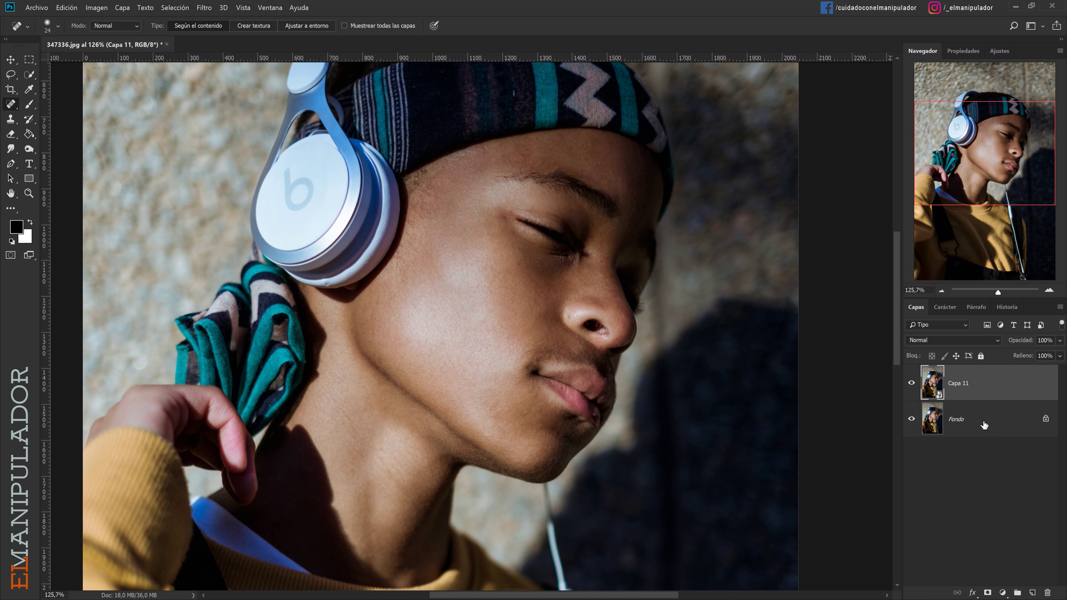
{"action": "left_click", "coordinate": [911, 383]}
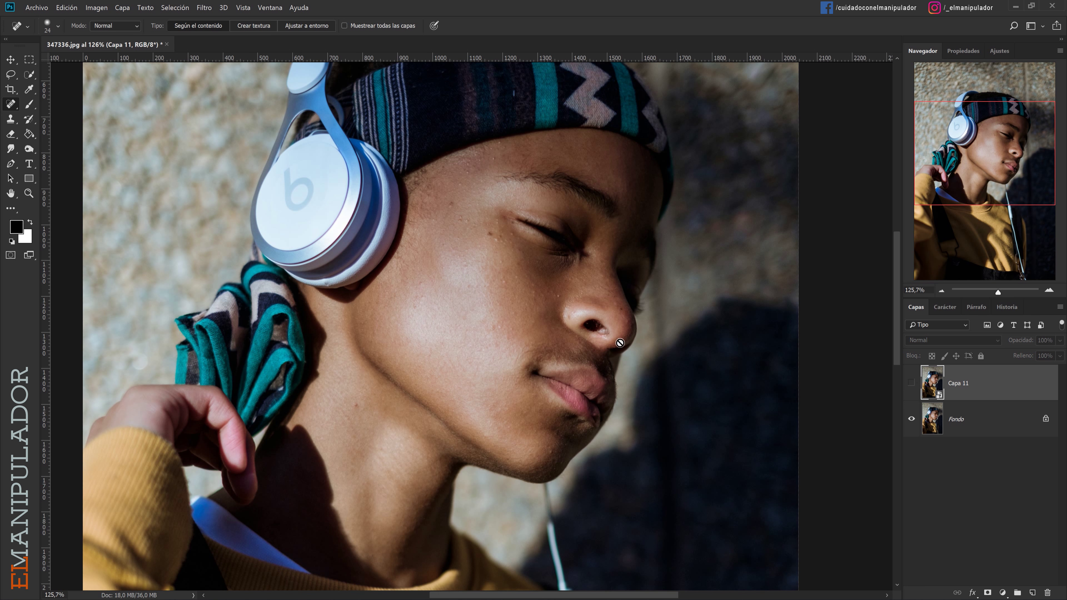
{"action": "left_click", "coordinate": [911, 383]}
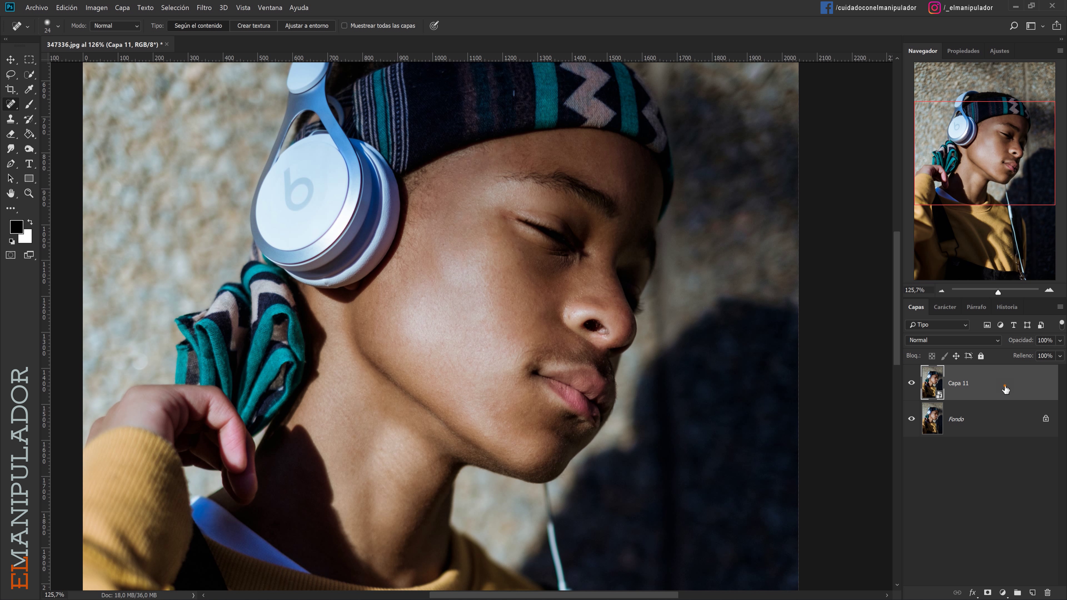
Duplicate the retouched Capa 11 layer and make the top copy active
{"action": "key", "text": "ctrl+j"}
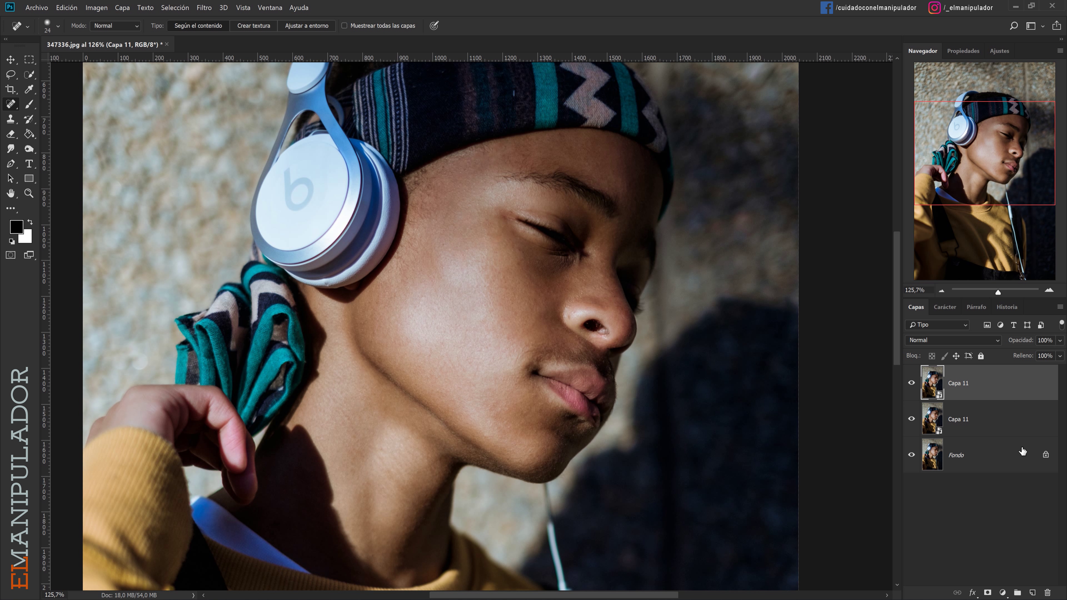
{"action": "left_click", "coordinate": [992, 418]}
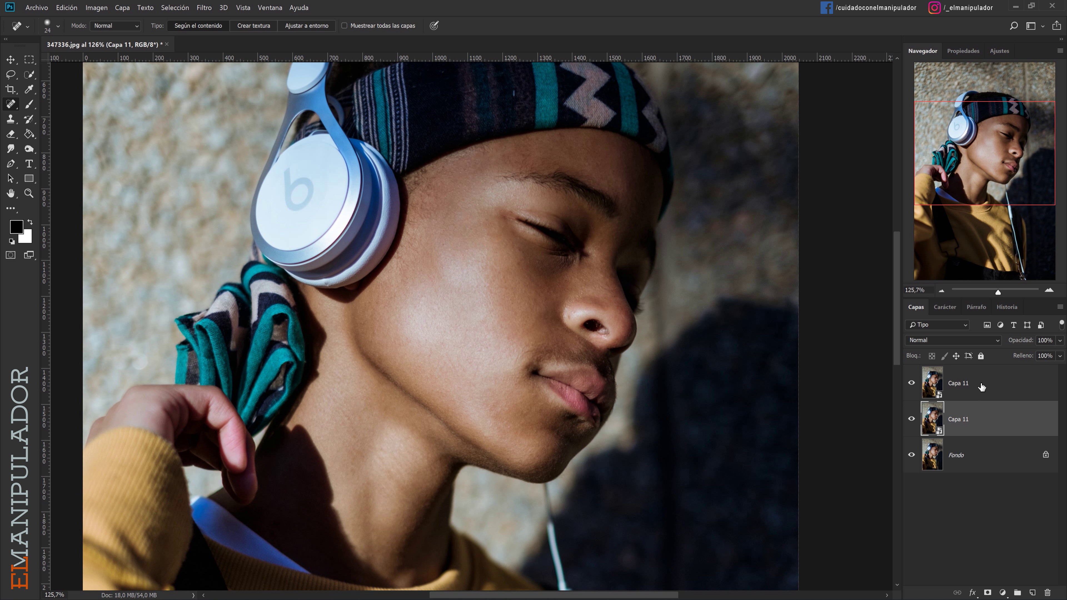
{"action": "left_click", "coordinate": [1000, 390]}
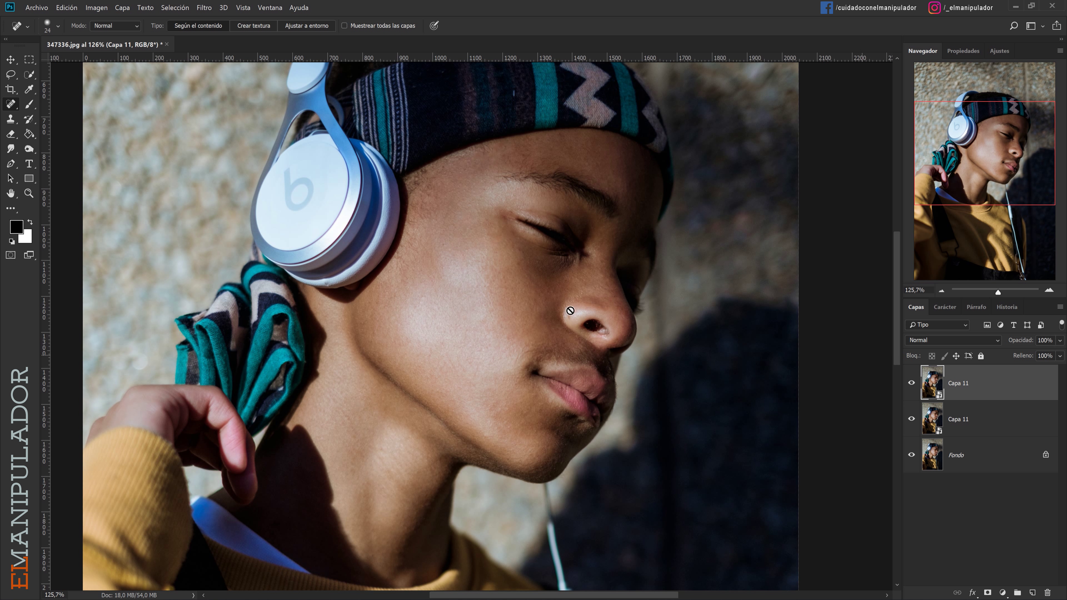
{"action": "left_click", "coordinate": [23, 74]}
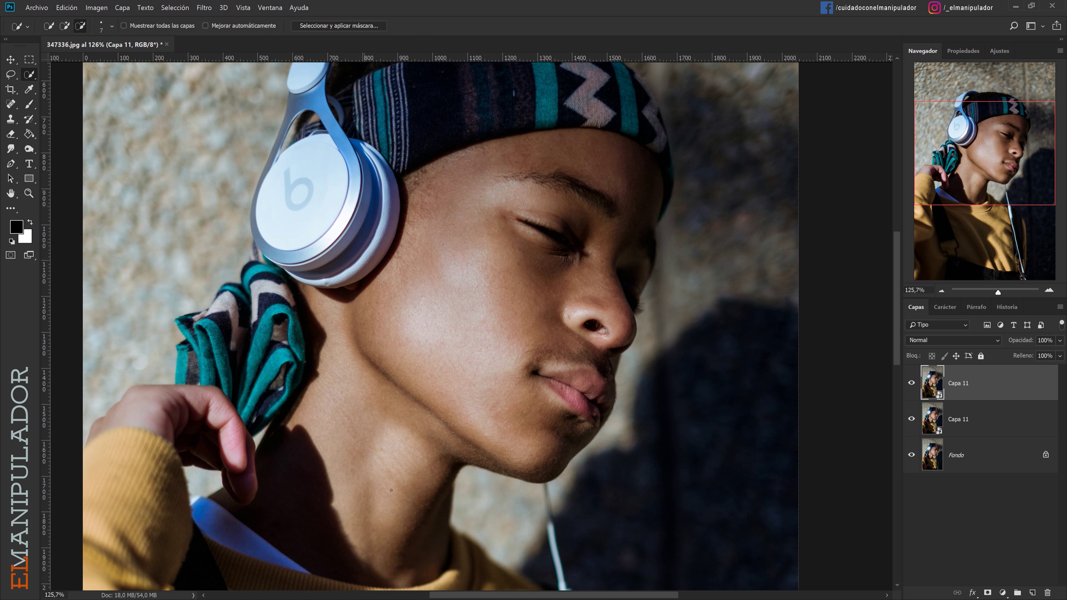
Quick-select the boy's face and neck skin, subtracting the headband from the selection
{"action": "left_click_drag", "start_coordinate": [457, 341], "coordinate": [481, 308]}
{"action": "left_click_drag", "start_coordinate": [667, 151], "coordinate": [643, 134]}
{"action": "key", "text": "v"}
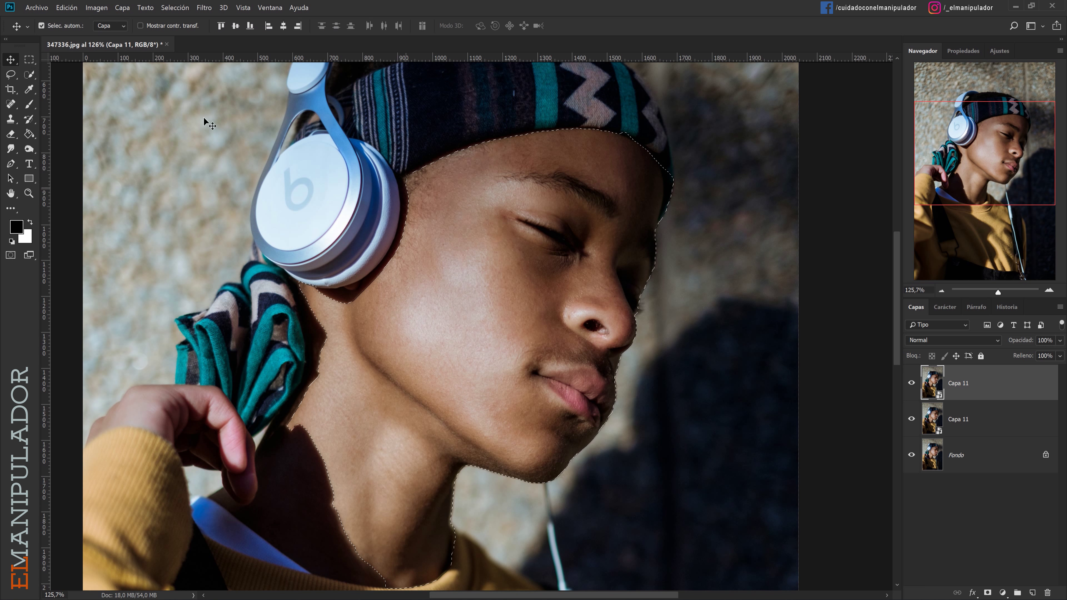
Refine the selection with Smart Radius at 5 px and output it as a layer mask
{"action": "left_click", "coordinate": [175, 7]}
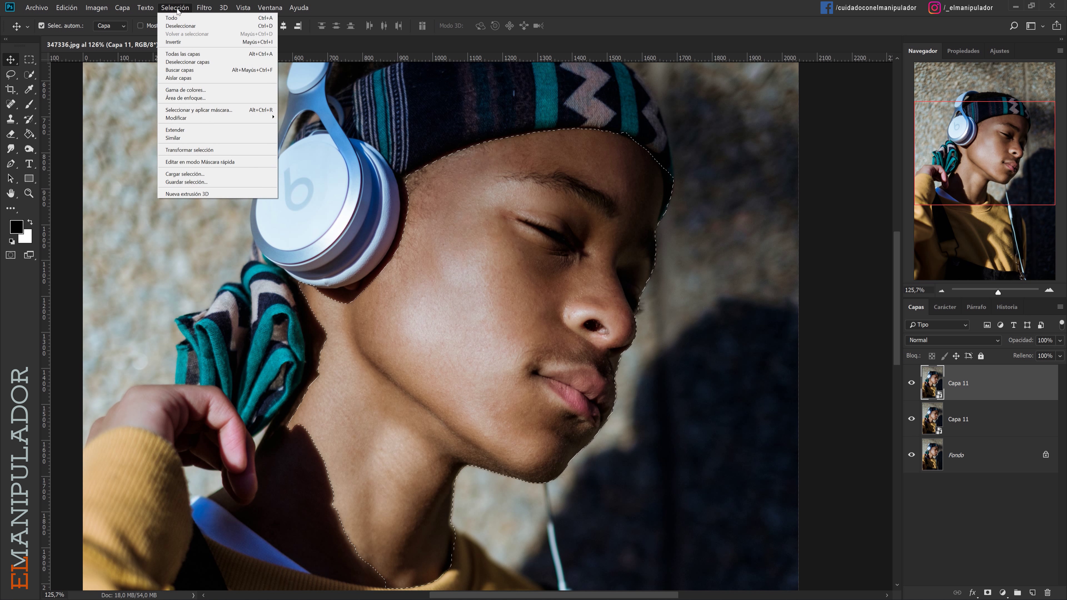
{"action": "left_click", "coordinate": [194, 108]}
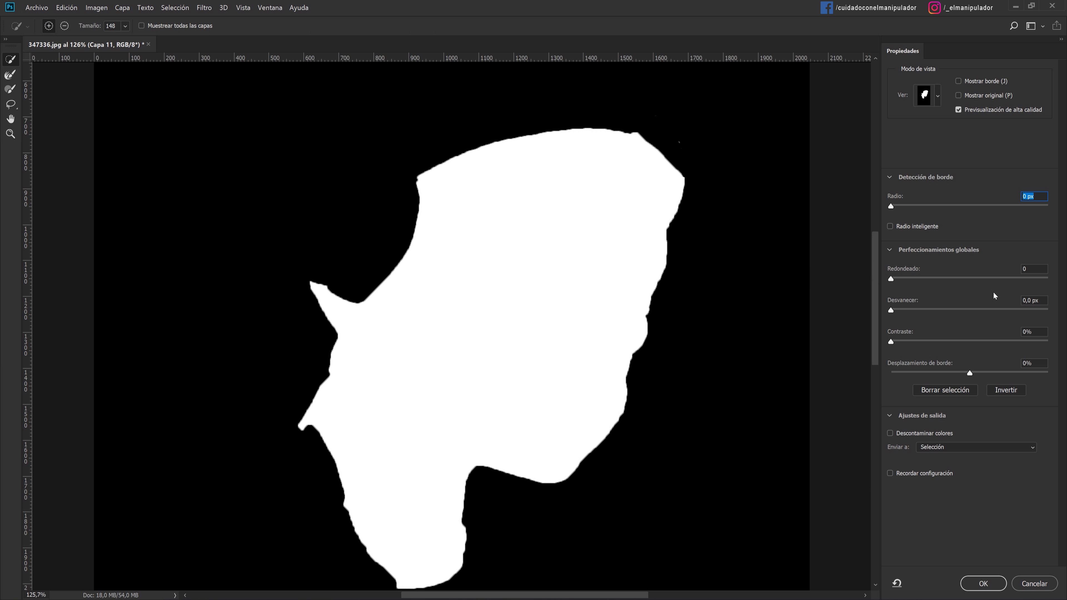
{"action": "left_click", "coordinate": [904, 227]}
{"action": "left_click_drag", "start_coordinate": [890, 205], "coordinate": [1032, 211]}
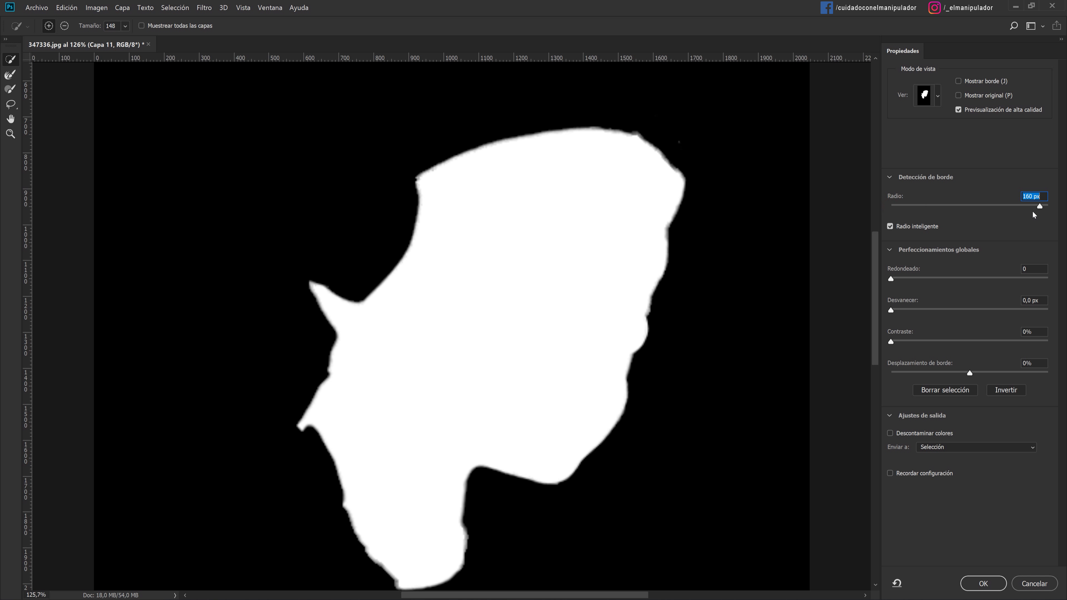
{"action": "left_click", "coordinate": [898, 213]}
{"action": "left_click_drag", "start_coordinate": [1000, 216], "coordinate": [995, 216]}
{"action": "left_click", "coordinate": [930, 215]}
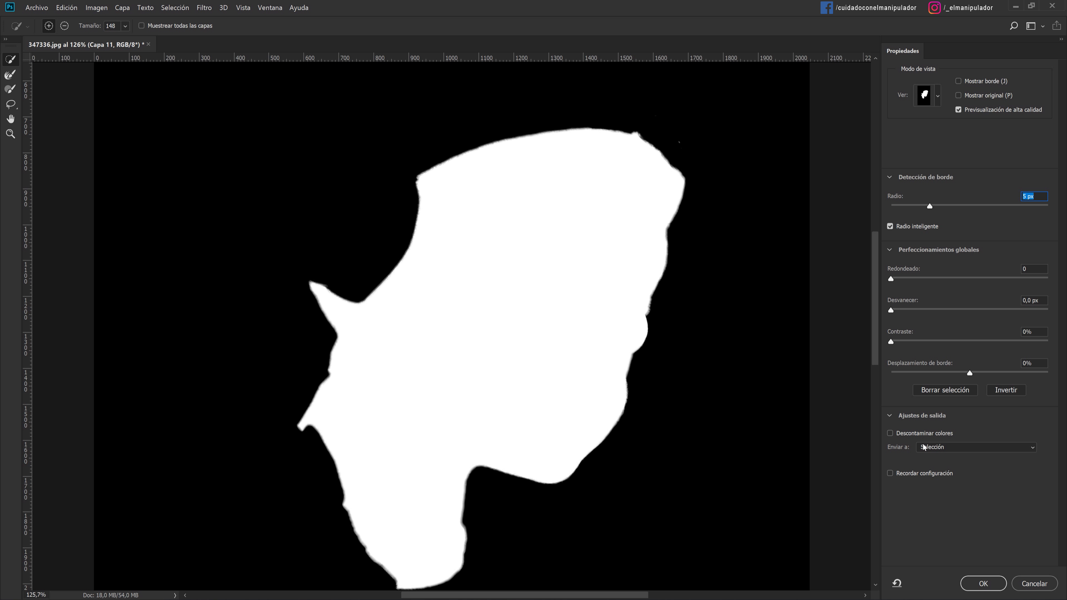
{"action": "left_click", "coordinate": [931, 449]}
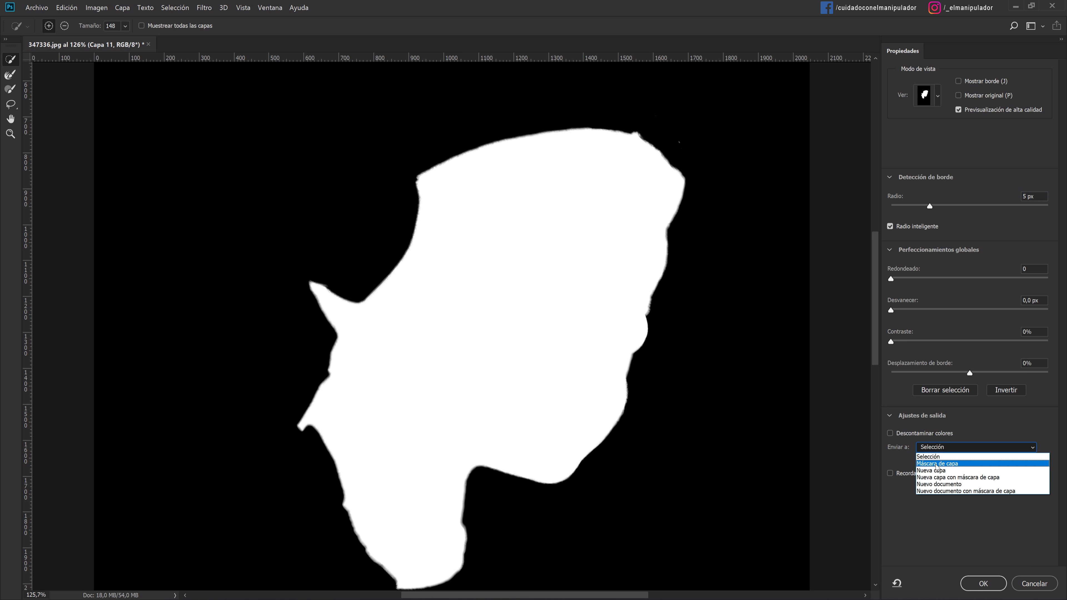
{"action": "left_click", "coordinate": [946, 463]}
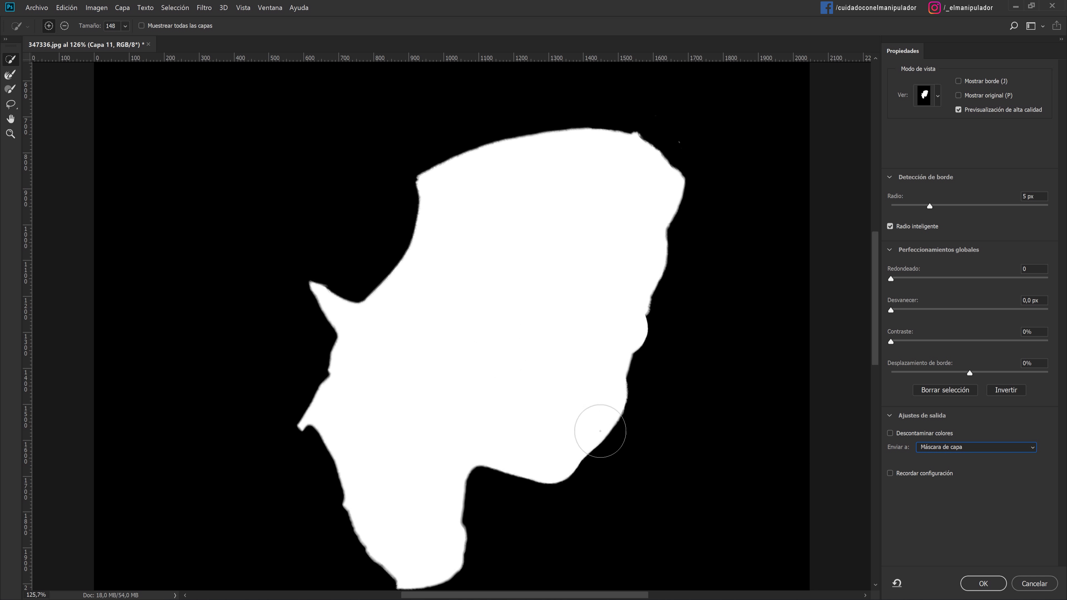
{"action": "left_click", "coordinate": [981, 583]}
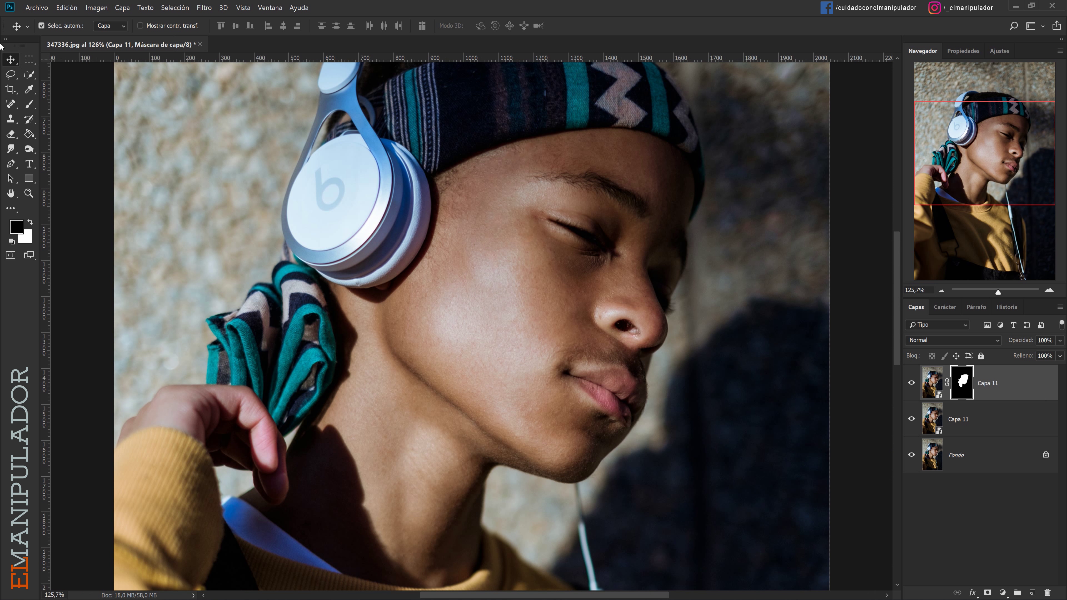
Preview the masked face alone by hiding lower layers, then reshow them and target the image
{"action": "left_click", "coordinate": [911, 418]}
{"action": "left_click", "coordinate": [911, 454]}
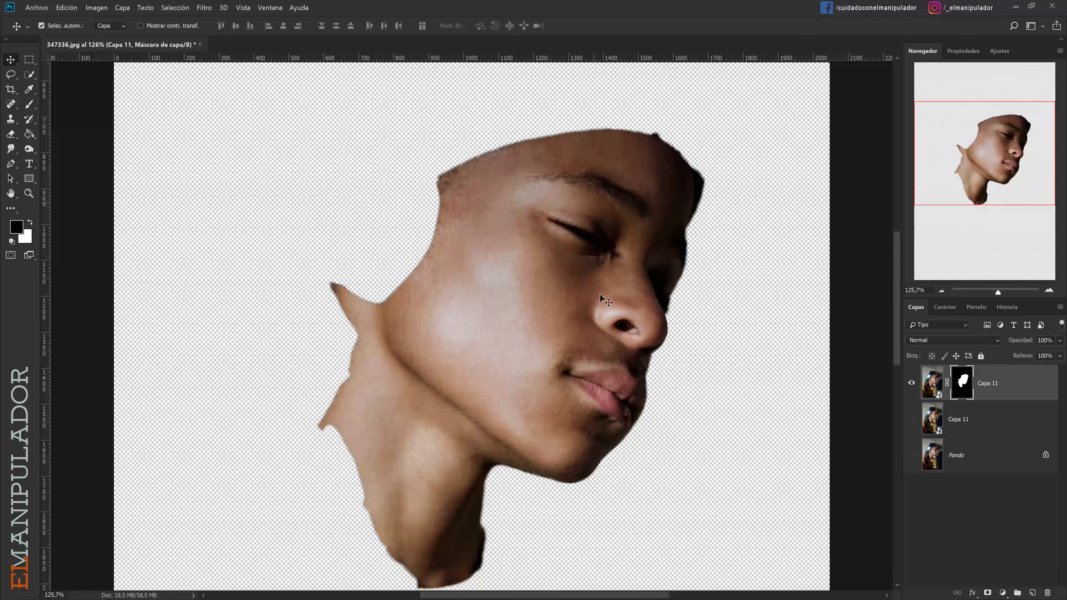
{"action": "left_click", "coordinate": [911, 455]}
{"action": "left_click", "coordinate": [910, 418]}
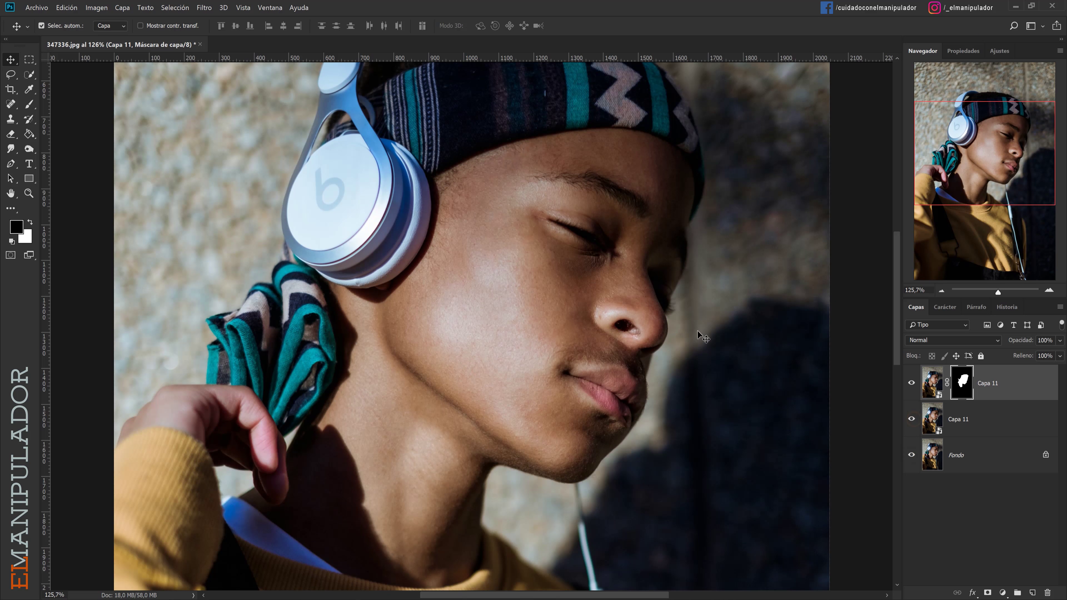
{"action": "left_click", "coordinate": [931, 382]}
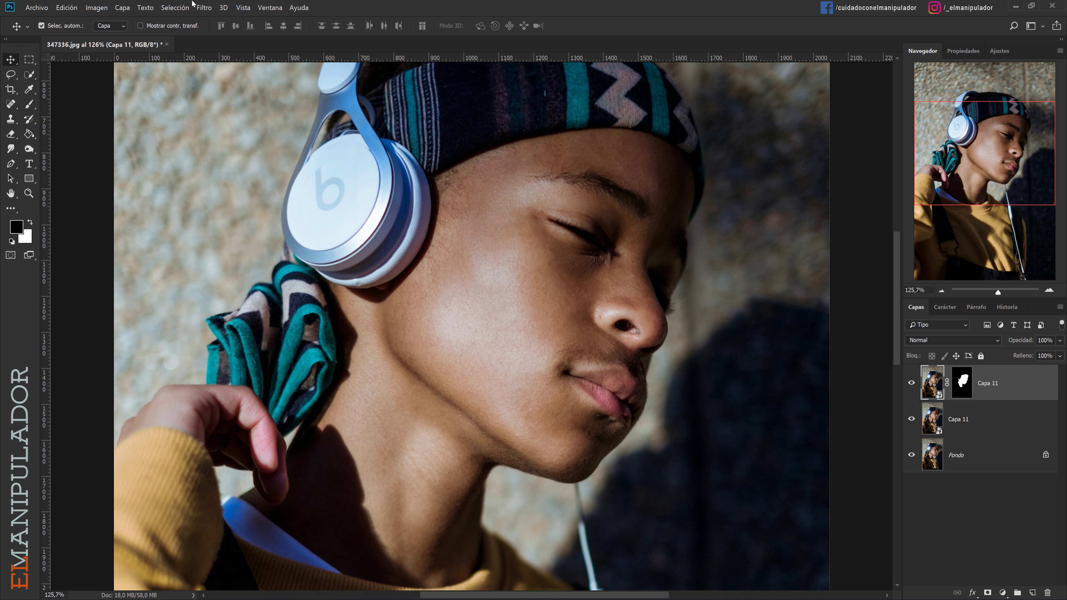
Apply a Surface Blur smart filter with radius 7 px and threshold 14 to top Capa 11
{"action": "left_click", "coordinate": [205, 8]}
{"action": "mouse_move", "coordinate": [250, 102]}
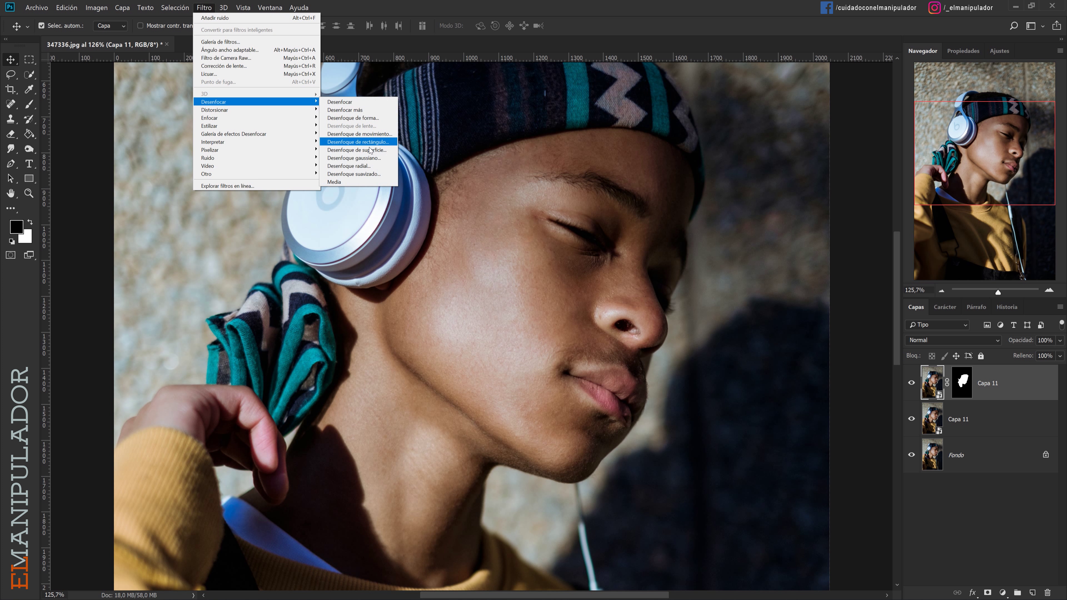
{"action": "left_click", "coordinate": [370, 151]}
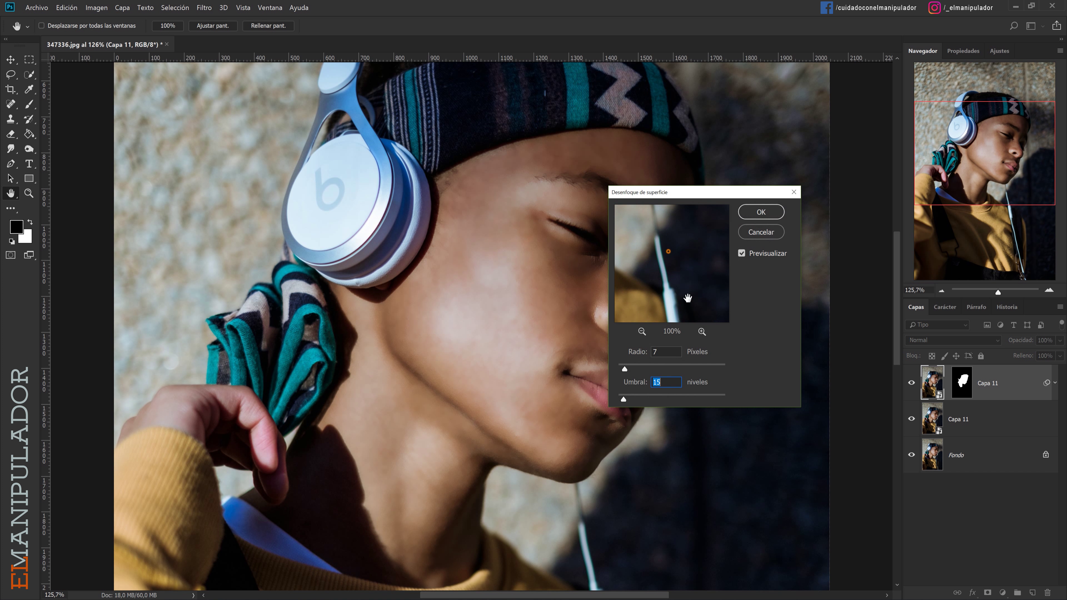
{"action": "left_click_drag", "start_coordinate": [690, 239], "coordinate": [707, 277]}
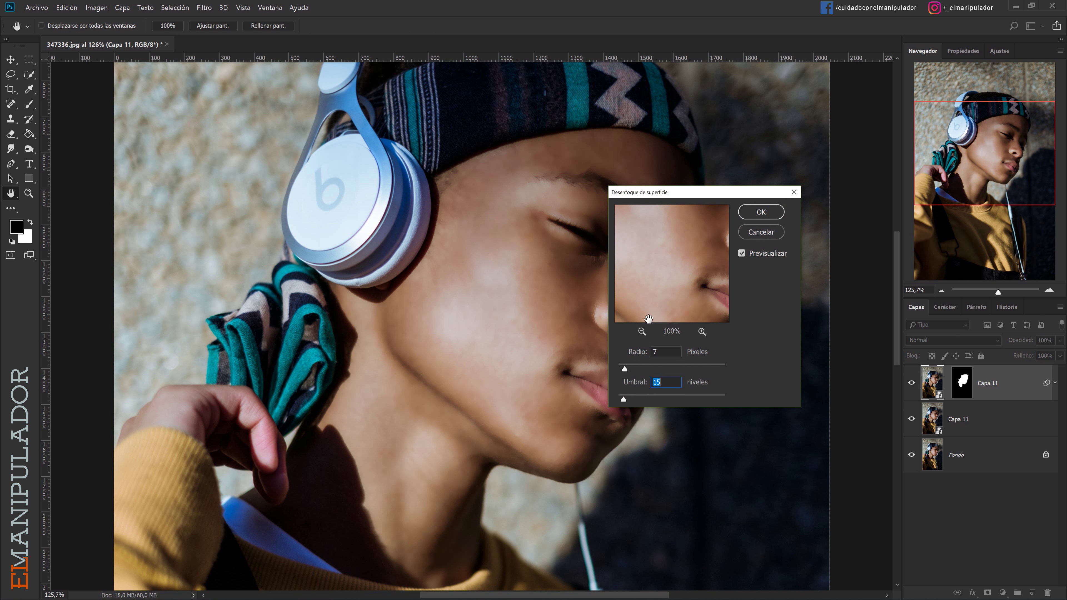
{"action": "left_click", "coordinate": [641, 334]}
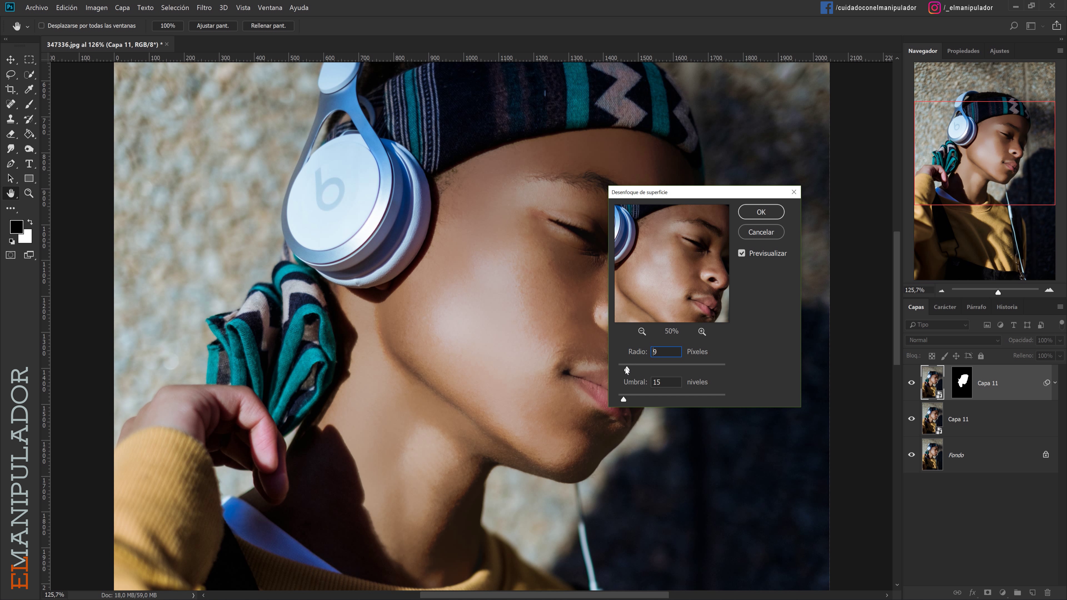
{"action": "left_click_drag", "start_coordinate": [623, 399], "coordinate": [706, 399]}
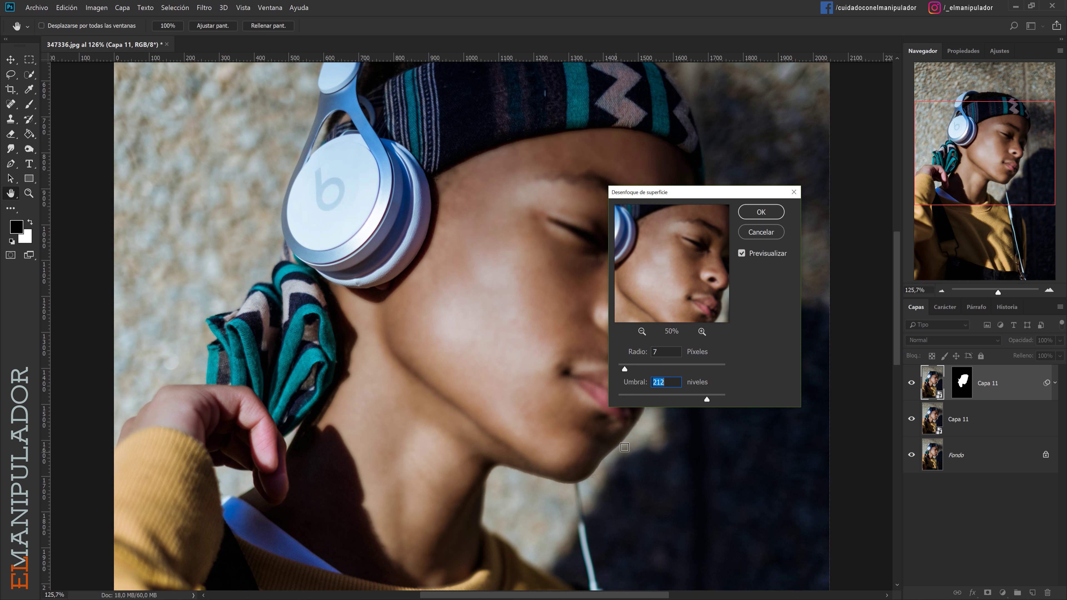
{"action": "left_click", "coordinate": [627, 396]}
{"action": "left_click_drag", "start_coordinate": [624, 400], "coordinate": [622, 401]}
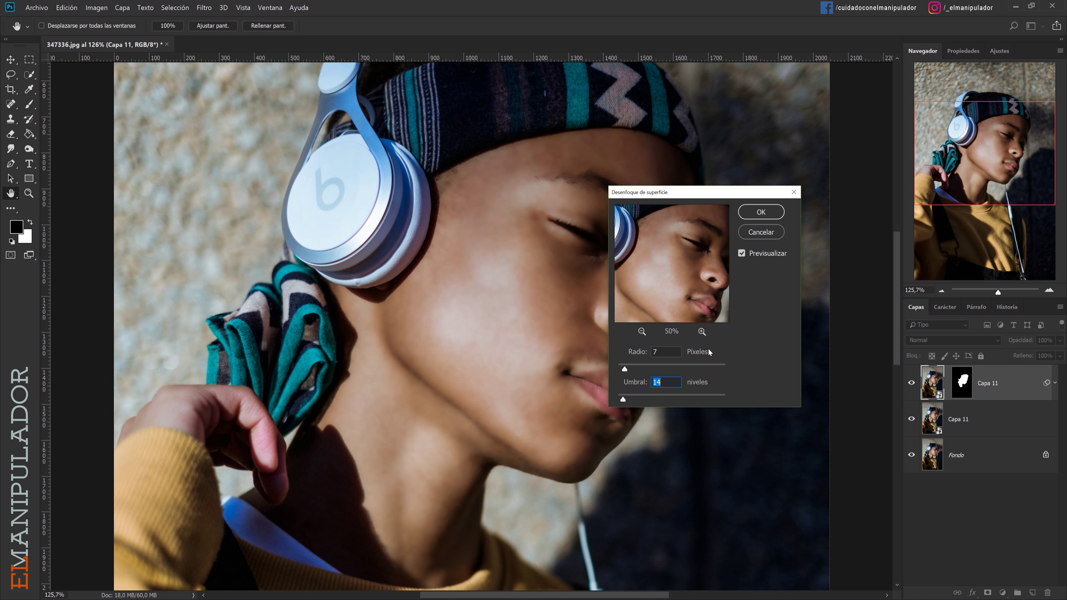
{"action": "left_click", "coordinate": [768, 212]}
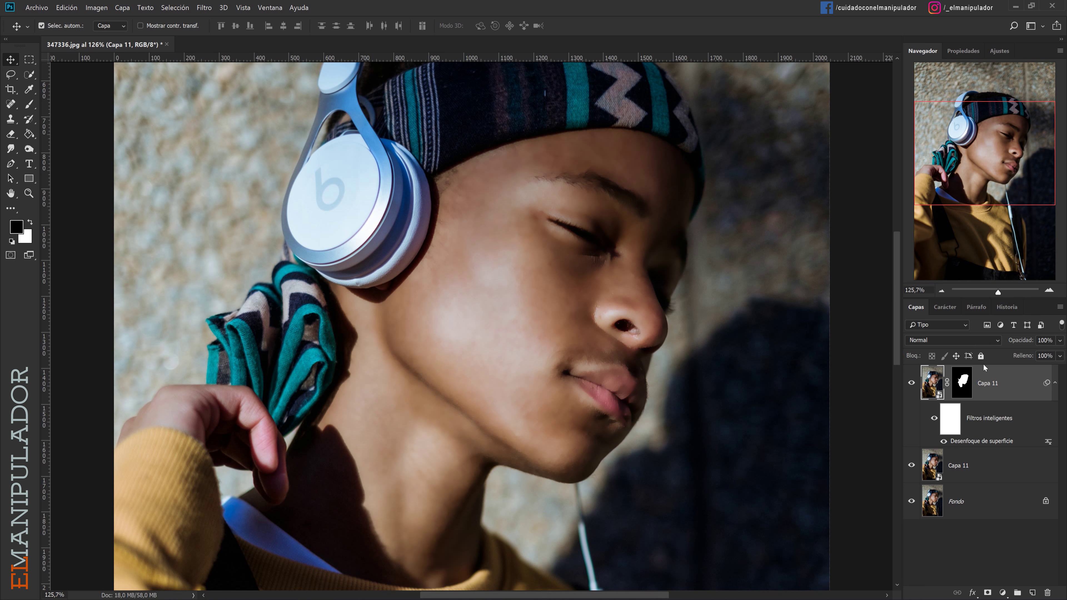
Toggle the smoothed Capa 11 off and on to compare, then set its opacity to 60%
{"action": "left_click", "coordinate": [911, 383]}
{"action": "left_click", "coordinate": [911, 383]}
{"action": "left_click", "coordinate": [1044, 340]}
{"action": "type", "text": "60"}
Add an Add Noise smart filter at 1%, Gaussian and monochromatic, to top Capa 11
{"action": "left_click", "coordinate": [202, 8]}
{"action": "mouse_move", "coordinate": [208, 157]}
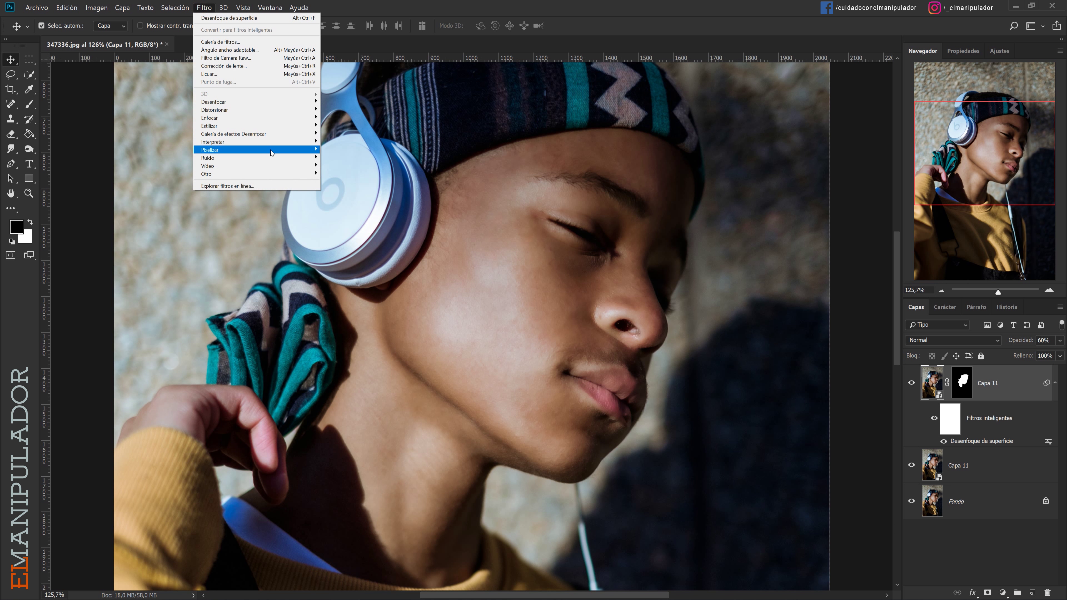
{"action": "left_click", "coordinate": [342, 158]}
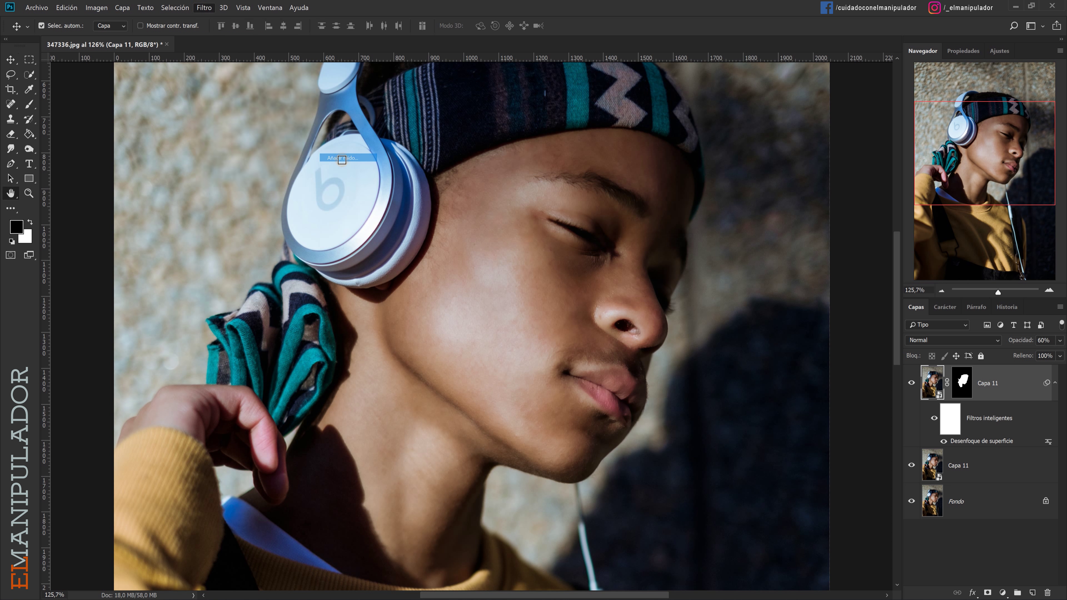
{"action": "mouse_move", "coordinate": [641, 297]}
{"action": "left_mouse_down"}
{"action": "mouse_move", "coordinate": [636, 313]}
{"action": "mouse_move", "coordinate": [671, 316]}
{"action": "left_mouse_up"}
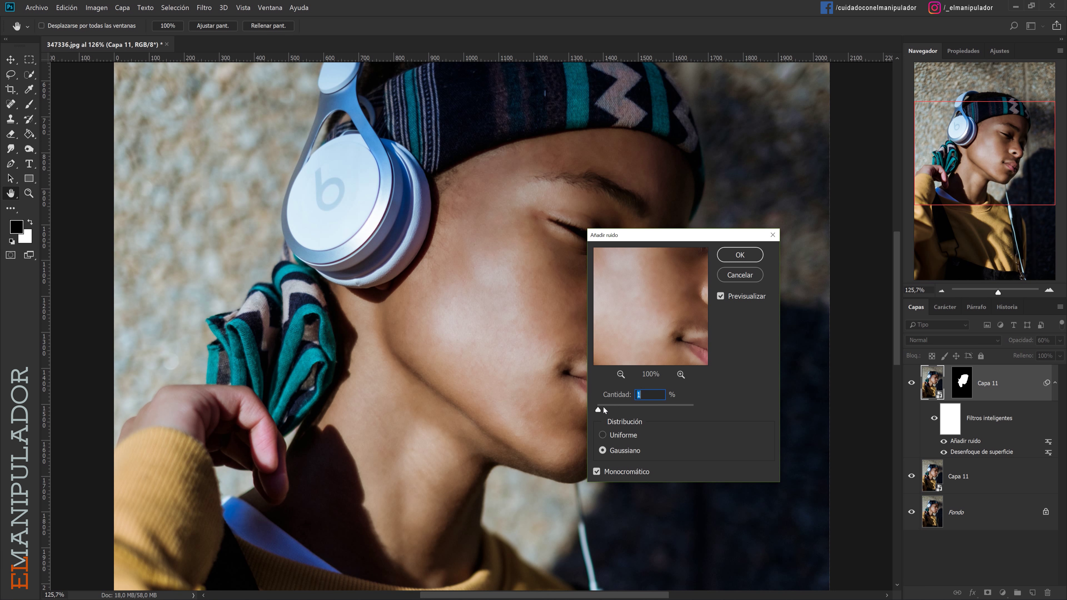
{"action": "left_click_drag", "start_coordinate": [608, 410], "coordinate": [600, 411]}
{"action": "type", "text": "1"}
{"action": "left_click", "coordinate": [740, 255]}
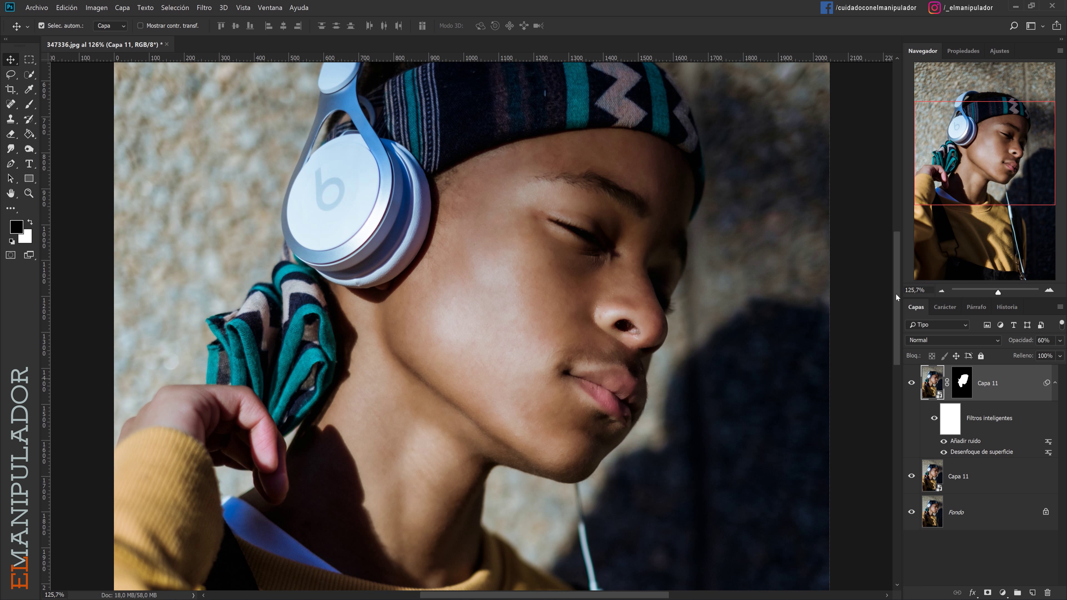
Target the Capa 11 layer mask and set up a full-strength brush of about 109 px
{"action": "left_click", "coordinate": [968, 388]}
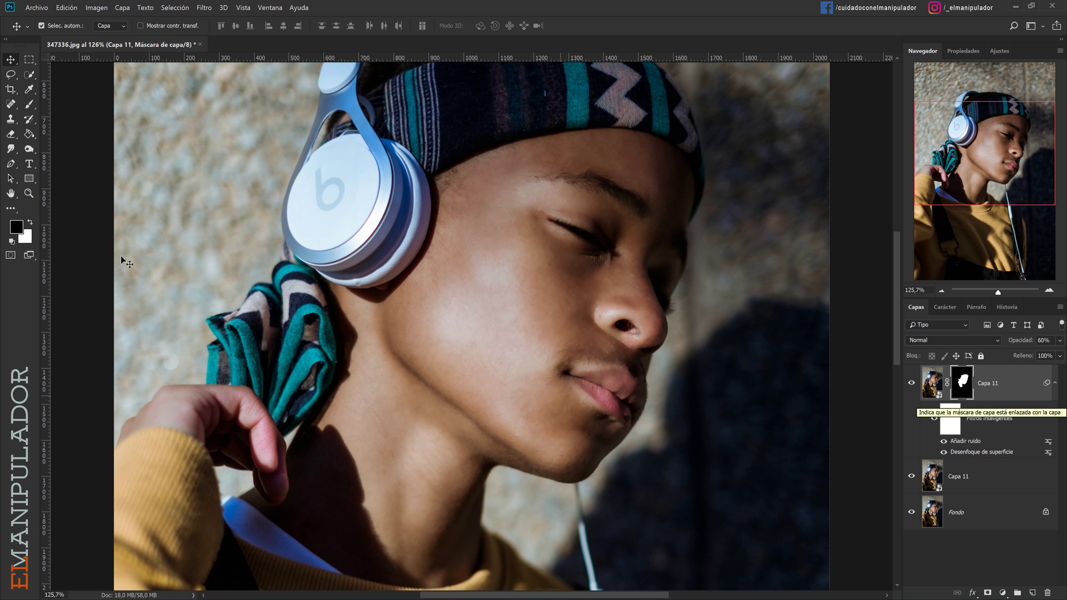
{"action": "left_click", "coordinate": [29, 105]}
{"action": "key", "text": "0"}
{"action": "key", "text": "bracketright"}
{"action": "key", "text": "bracketright"}
{"action": "key", "text": "bracketright"}
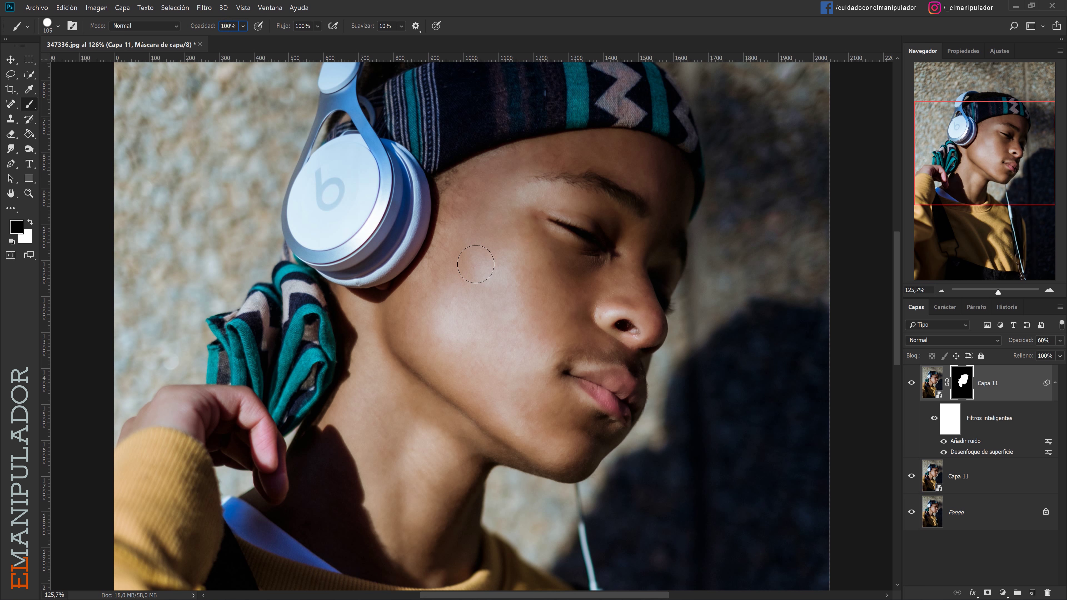
{"action": "left_click_drag", "start_coordinate": [475, 264], "coordinate": [469, 211]}
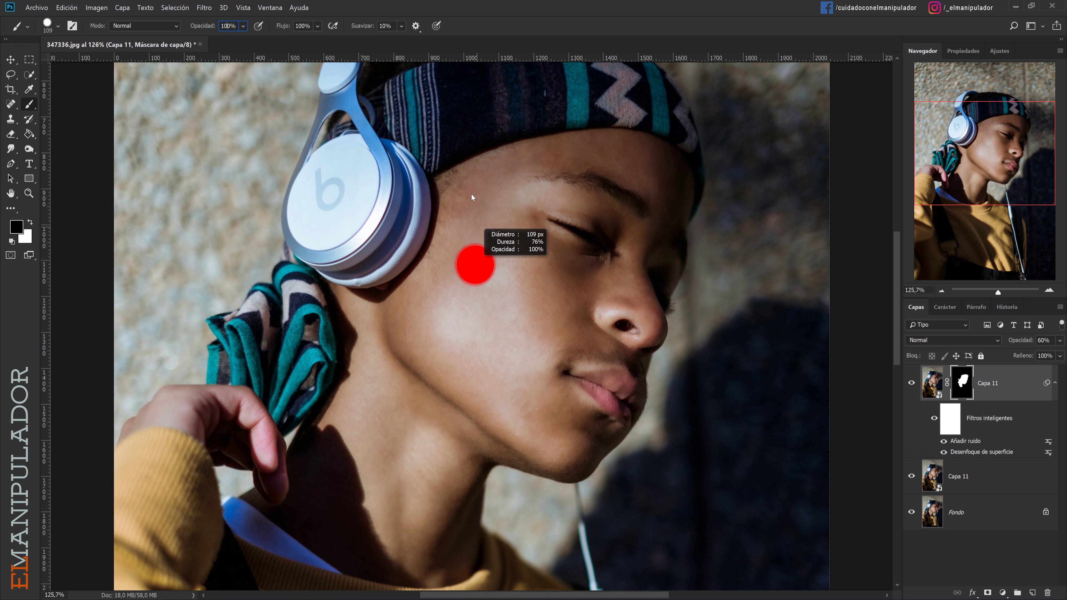
{"action": "left_click_drag", "start_coordinate": [465, 175], "coordinate": [466, 136]}
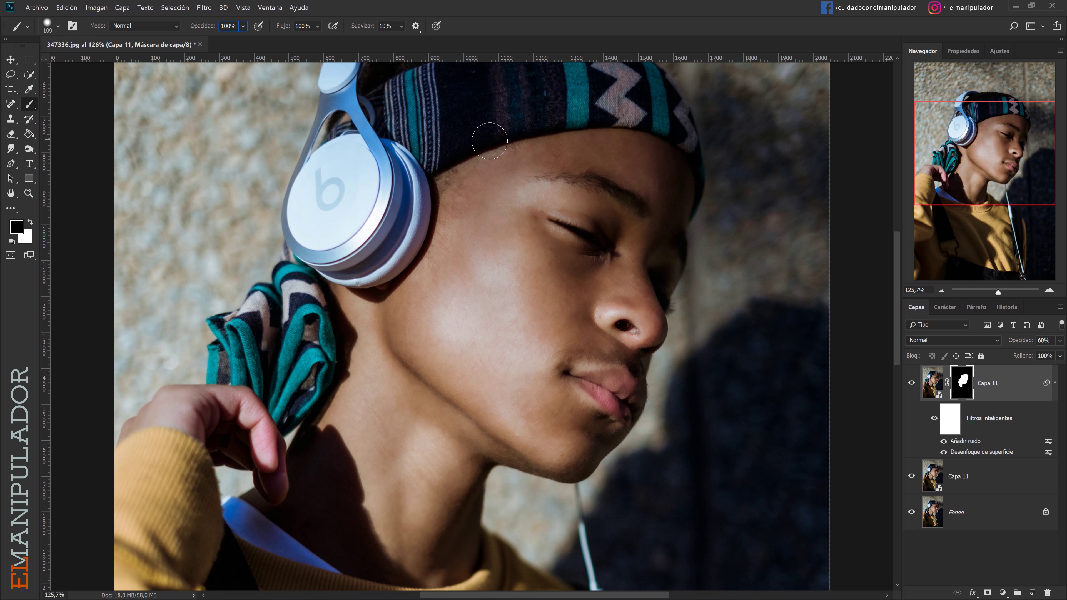
Paint the mask over headband, hairline, under-eye, eyebrow, nostril and lip-corner edges to restore sharp detail
{"action": "left_click_drag", "start_coordinate": [453, 164], "coordinate": [424, 244]}
{"action": "left_click_drag", "start_coordinate": [424, 245], "coordinate": [433, 185]}
{"action": "mouse_move", "coordinate": [632, 254]}
{"action": "left_mouse_down"}
{"action": "mouse_move", "coordinate": [561, 265]}
{"action": "mouse_move", "coordinate": [579, 265]}
{"action": "mouse_move", "coordinate": [581, 236]}
{"action": "mouse_move", "coordinate": [562, 227]}
{"action": "mouse_move", "coordinate": [580, 224]}
{"action": "mouse_move", "coordinate": [601, 247]}
{"action": "mouse_move", "coordinate": [562, 228]}
{"action": "mouse_move", "coordinate": [586, 224]}
{"action": "mouse_move", "coordinate": [601, 249]}
{"action": "left_mouse_up"}
{"action": "mouse_move", "coordinate": [627, 209]}
{"action": "left_mouse_down"}
{"action": "mouse_move", "coordinate": [640, 209]}
{"action": "mouse_move", "coordinate": [593, 179]}
{"action": "mouse_move", "coordinate": [561, 179]}
{"action": "mouse_move", "coordinate": [635, 206]}
{"action": "left_mouse_up"}
{"action": "mouse_move", "coordinate": [631, 331]}
{"action": "left_mouse_down"}
{"action": "mouse_move", "coordinate": [617, 325]}
{"action": "mouse_move", "coordinate": [645, 355]}
{"action": "mouse_move", "coordinate": [658, 345]}
{"action": "mouse_move", "coordinate": [650, 265]}
{"action": "mouse_move", "coordinate": [673, 246]}
{"action": "mouse_move", "coordinate": [676, 259]}
{"action": "mouse_move", "coordinate": [680, 240]}
{"action": "mouse_move", "coordinate": [678, 271]}
{"action": "mouse_move", "coordinate": [680, 249]}
{"action": "mouse_move", "coordinate": [676, 263]}
{"action": "left_mouse_up"}
{"action": "mouse_move", "coordinate": [576, 374]}
{"action": "left_mouse_down"}
{"action": "mouse_move", "coordinate": [634, 398]}
{"action": "mouse_move", "coordinate": [632, 413]}
{"action": "mouse_move", "coordinate": [618, 413]}
{"action": "mouse_move", "coordinate": [574, 381]}
{"action": "mouse_move", "coordinate": [630, 416]}
{"action": "mouse_move", "coordinate": [633, 364]}
{"action": "mouse_move", "coordinate": [566, 372]}
{"action": "mouse_move", "coordinate": [632, 371]}
{"action": "mouse_move", "coordinate": [636, 406]}
{"action": "mouse_move", "coordinate": [598, 418]}
{"action": "mouse_move", "coordinate": [617, 437]}
{"action": "mouse_move", "coordinate": [569, 473]}
{"action": "mouse_move", "coordinate": [494, 449]}
{"action": "mouse_move", "coordinate": [526, 467]}
{"action": "mouse_move", "coordinate": [514, 454]}
{"action": "left_mouse_up"}
{"action": "left_click_drag", "start_coordinate": [492, 418], "coordinate": [479, 419]}
At 100% zoom, toggle the two Capa 11 layers to compare the retouch, then hide Fondo
{"action": "left_click", "coordinate": [941, 290]}
{"action": "left_click", "coordinate": [1053, 381]}
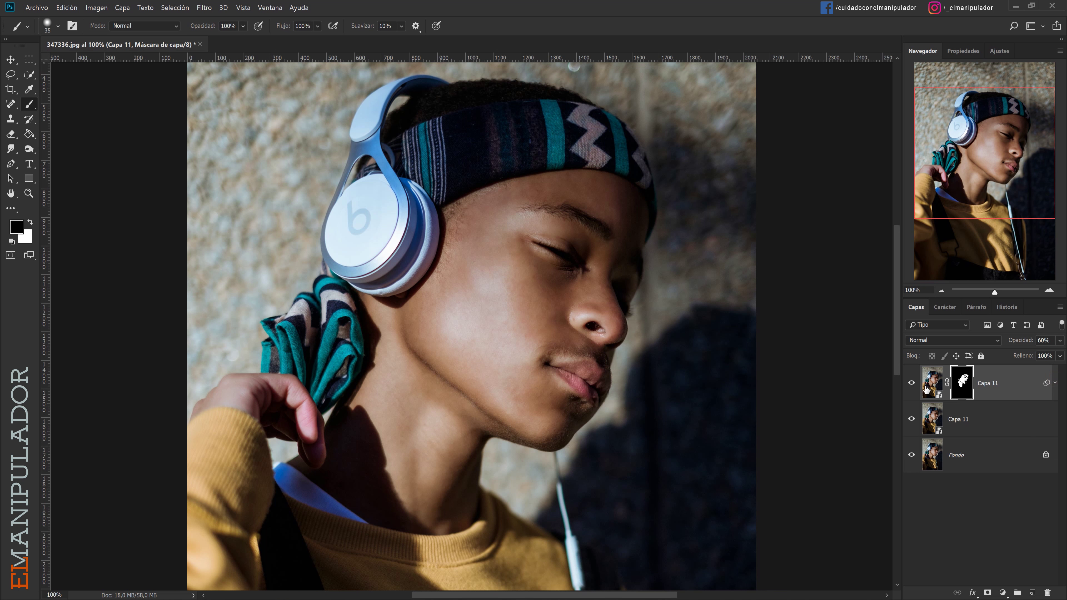
{"action": "left_click", "coordinate": [911, 384]}
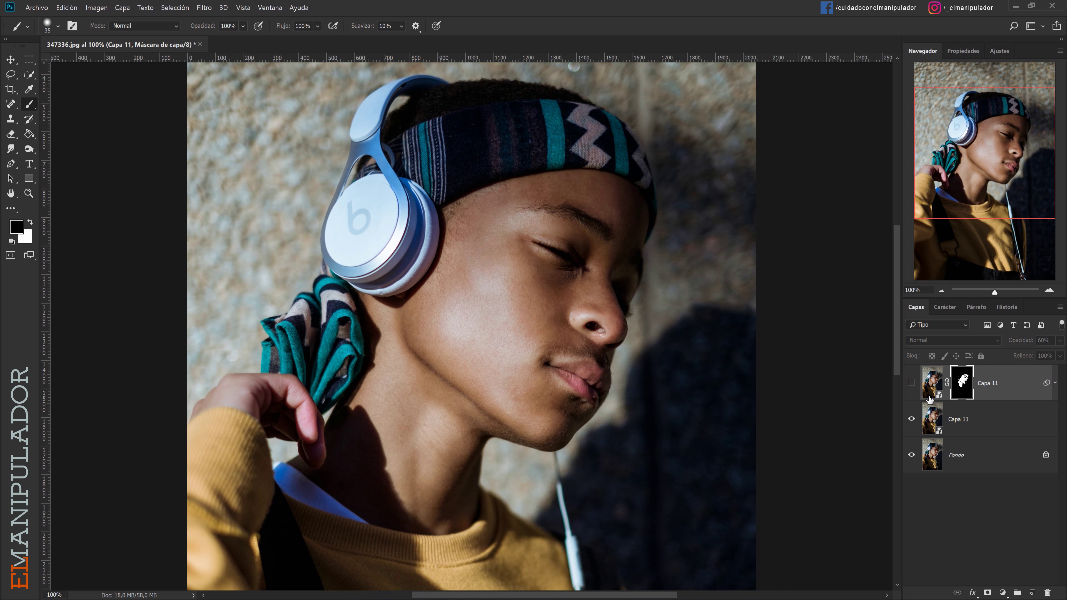
{"action": "left_click", "coordinate": [911, 382]}
{"action": "left_click", "coordinate": [911, 418]}
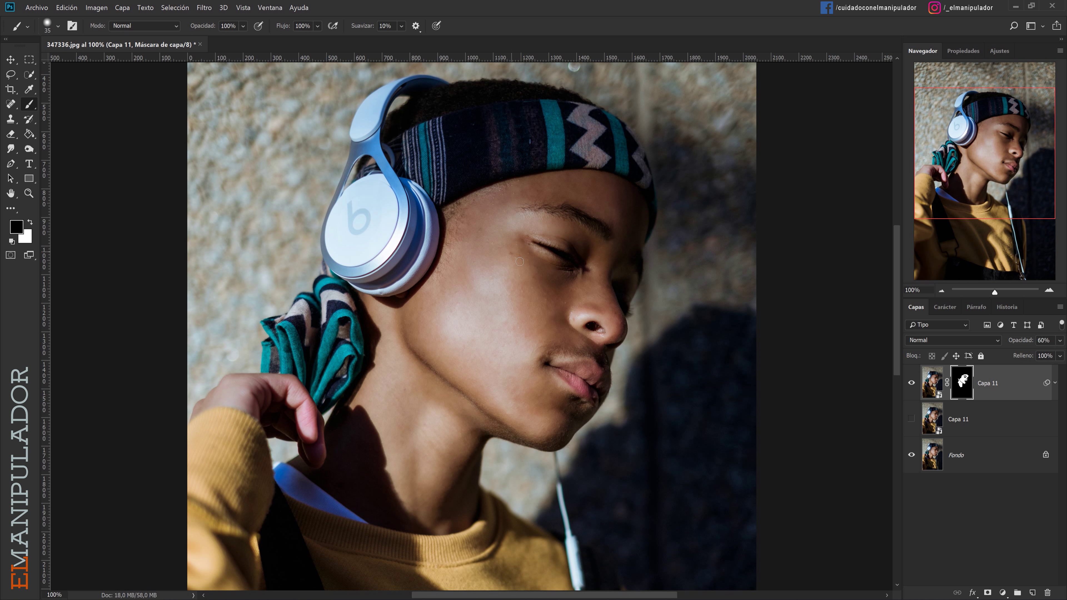
{"action": "left_click", "coordinate": [911, 419]}
{"action": "left_click", "coordinate": [915, 455]}
{"action": "left_click", "coordinate": [911, 383]}
{"action": "left_click", "coordinate": [912, 383]}
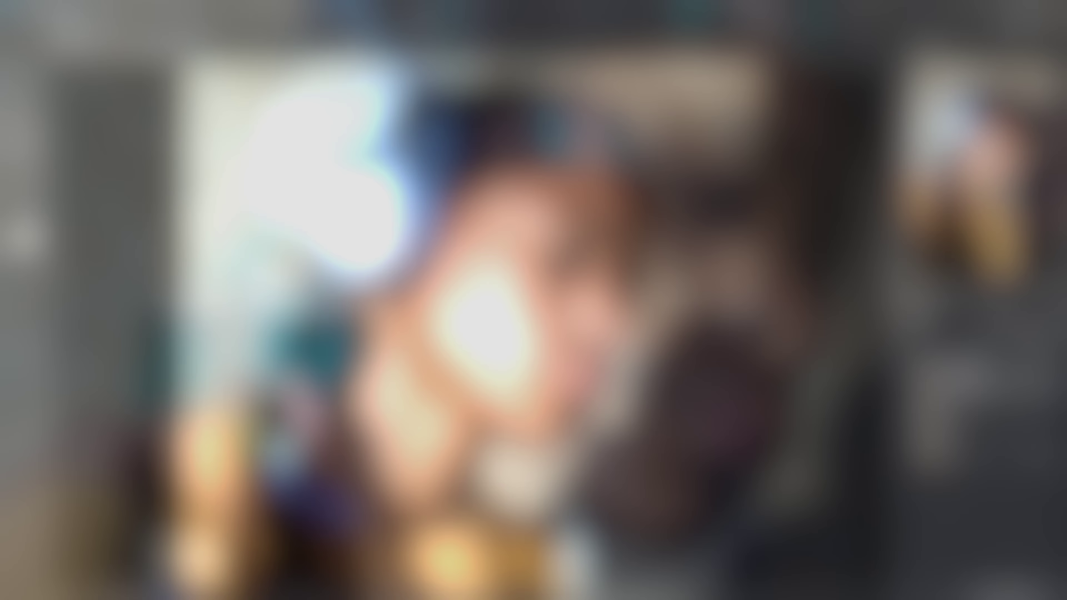